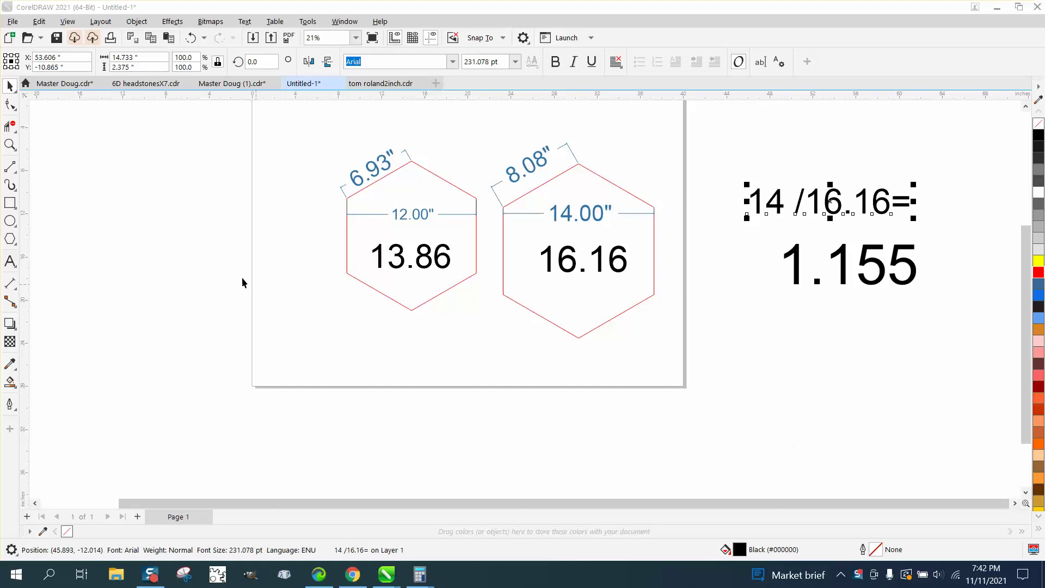
# Draw a red-outlined hexagon, about 12.74 by 14.71 inches, left of the page.
pyautogui.click(10, 144)
pyautogui.moveTo(316, 125); pyautogui.dragTo(787, 376)
pyautogui.scroll(-1, 547, 381)
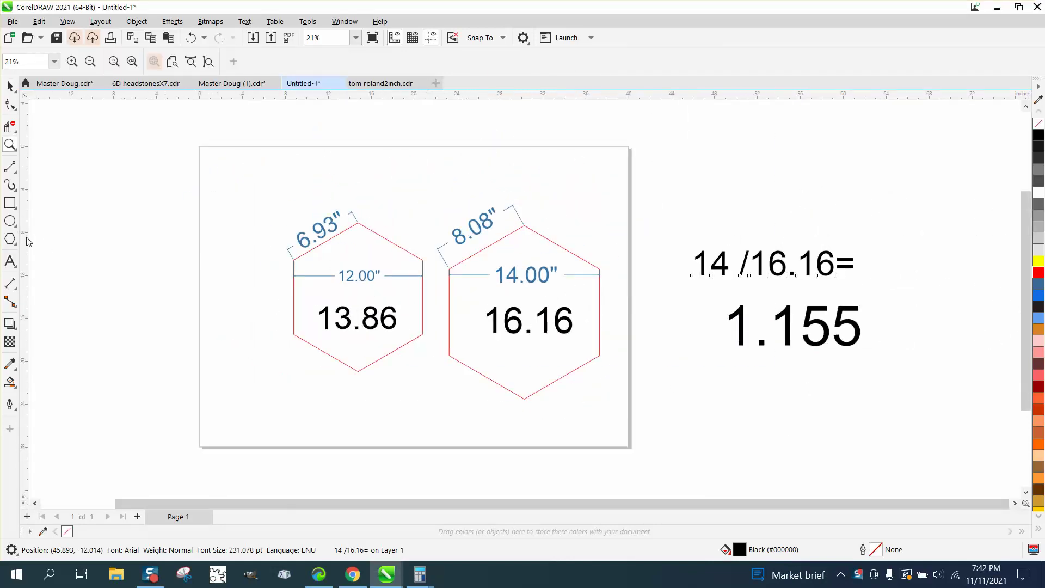
pyautogui.click(10, 238)
pyautogui.moveTo(220, 221); pyautogui.dragTo(79, 375)
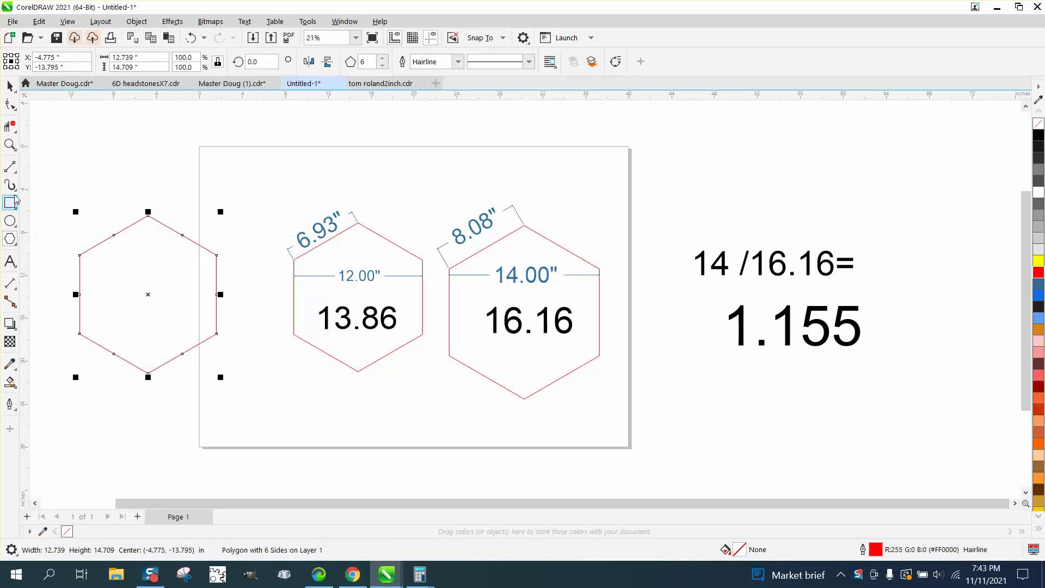
# Add a parallel dimension of 12.75" across the new hexagon's width, vertex to vertex.
pyautogui.click(15, 286)
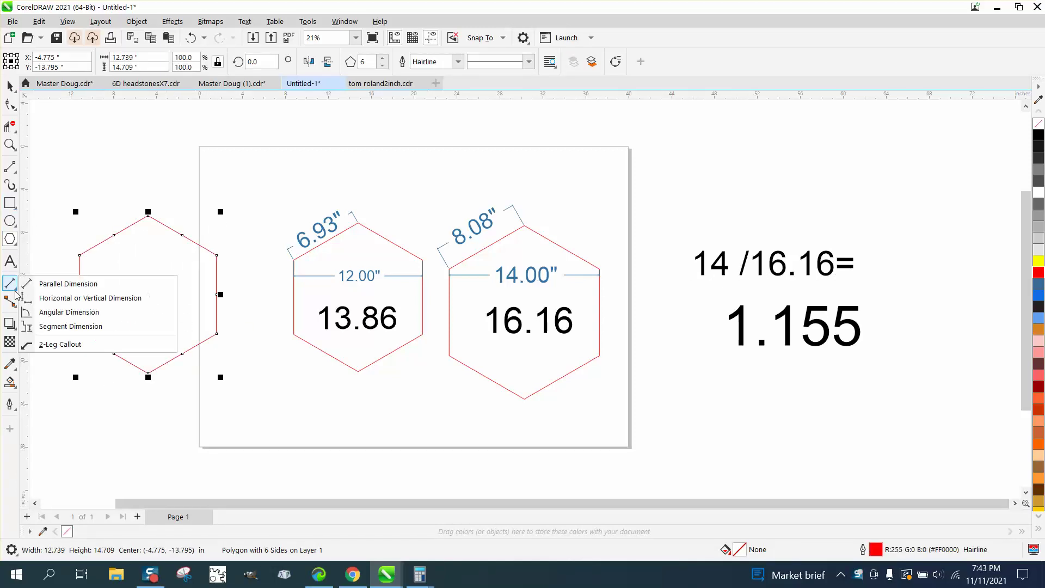
pyautogui.click(63, 285)
pyautogui.click(80, 270)
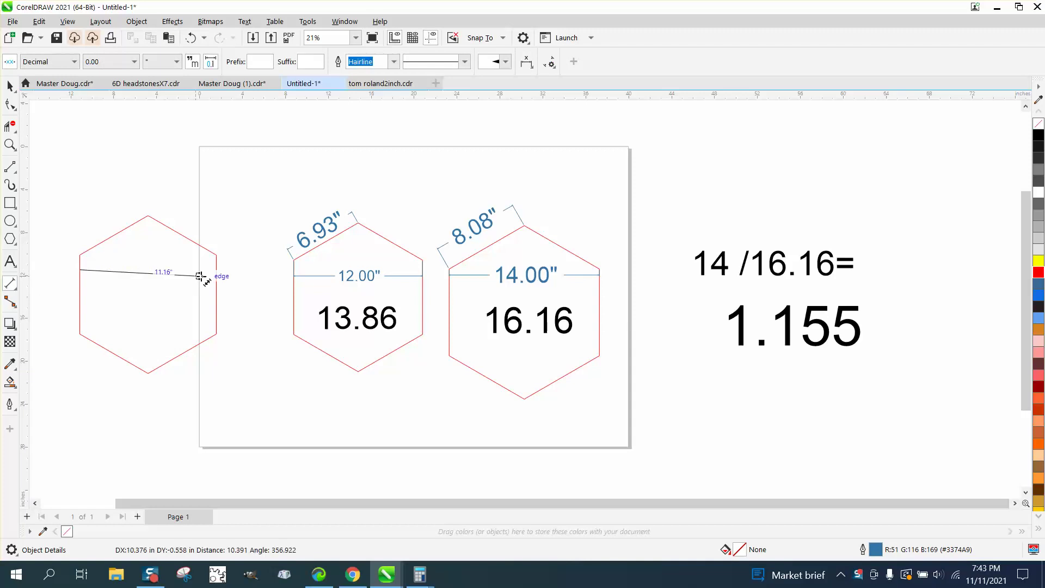
pyautogui.doubleClick(217, 269)
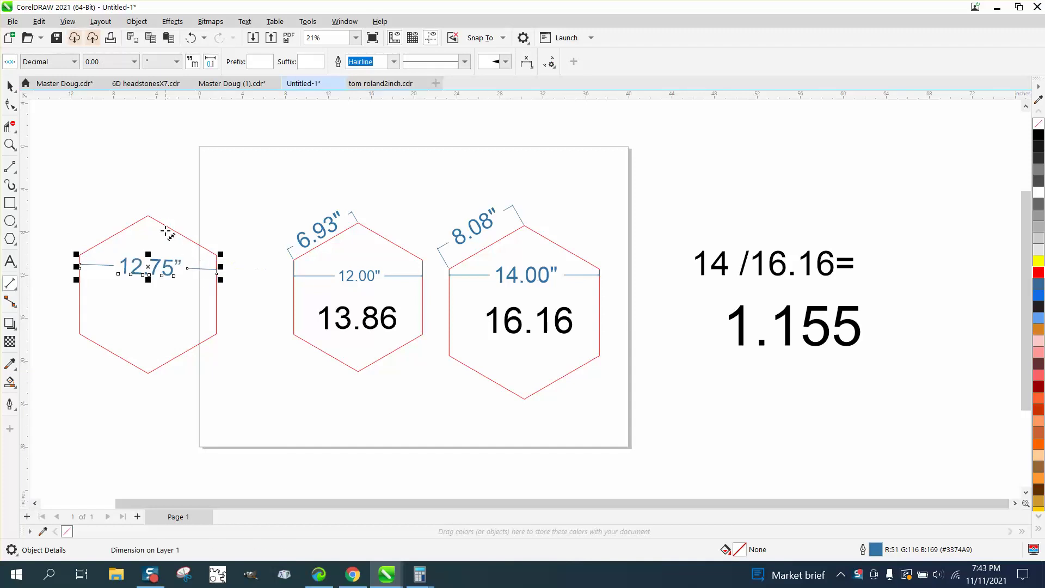
# Dimension the hexagon's upper-left side as 7.35", then reselect the hexagon.
pyautogui.click(148, 216)
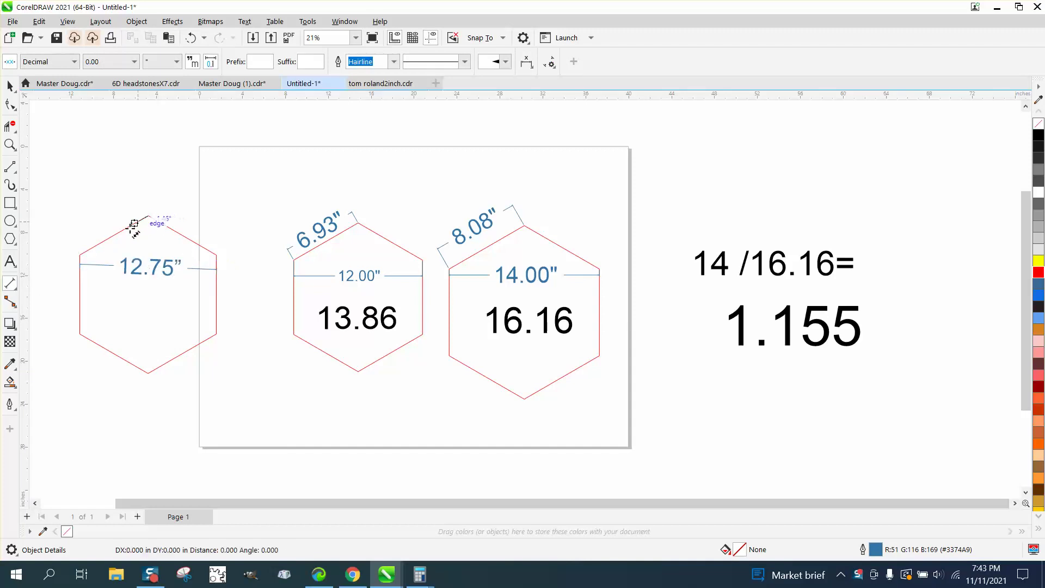
pyautogui.click(80, 255)
pyautogui.click(155, 192)
pyautogui.press('space')
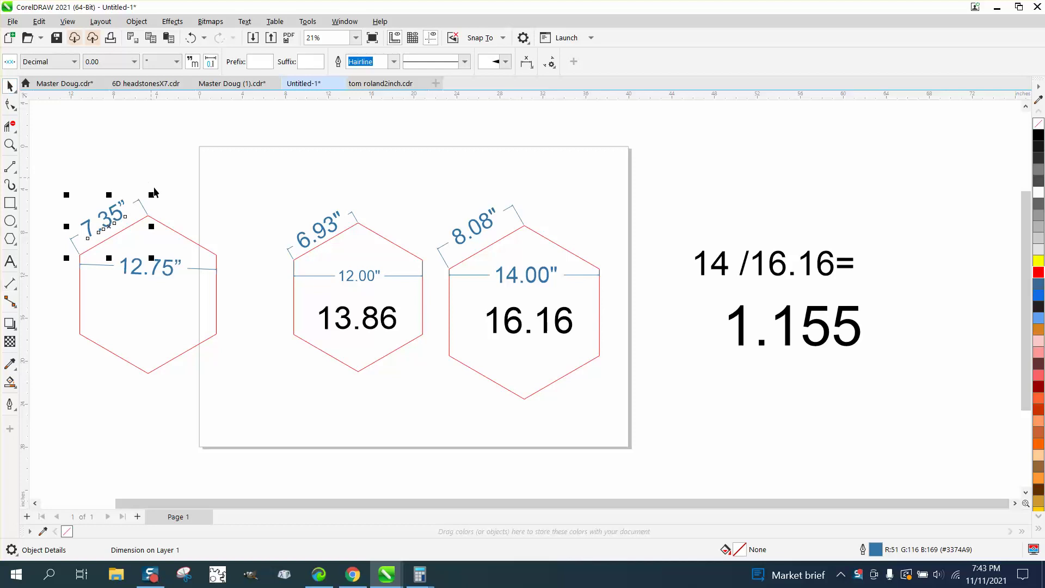
pyautogui.click(180, 235)
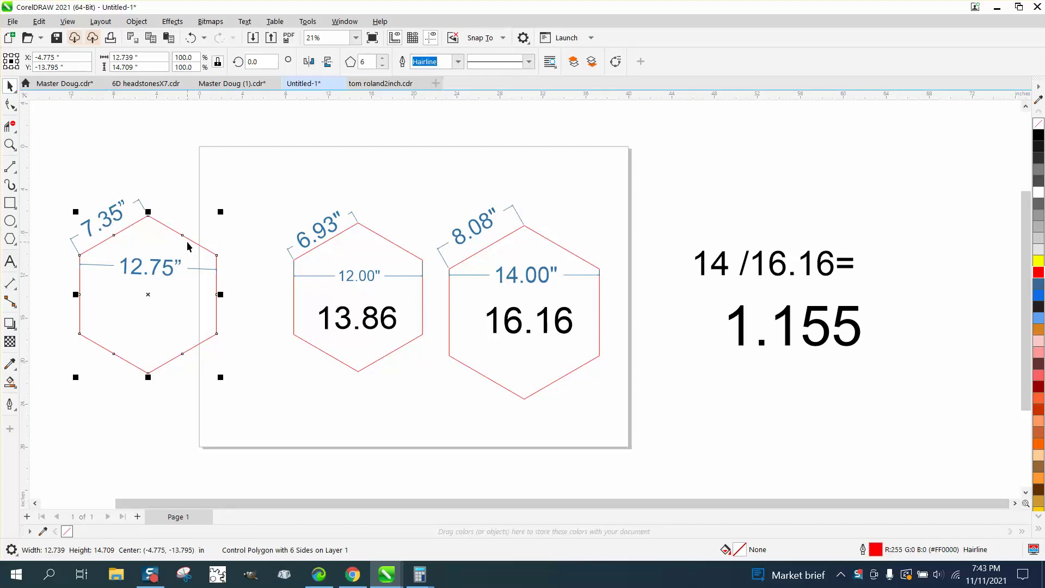
# Try scaling the new hexagon to 95%, then 95.1%, in the scale field.
pyautogui.moveTo(222, 379); pyautogui.dragTo(215, 369)
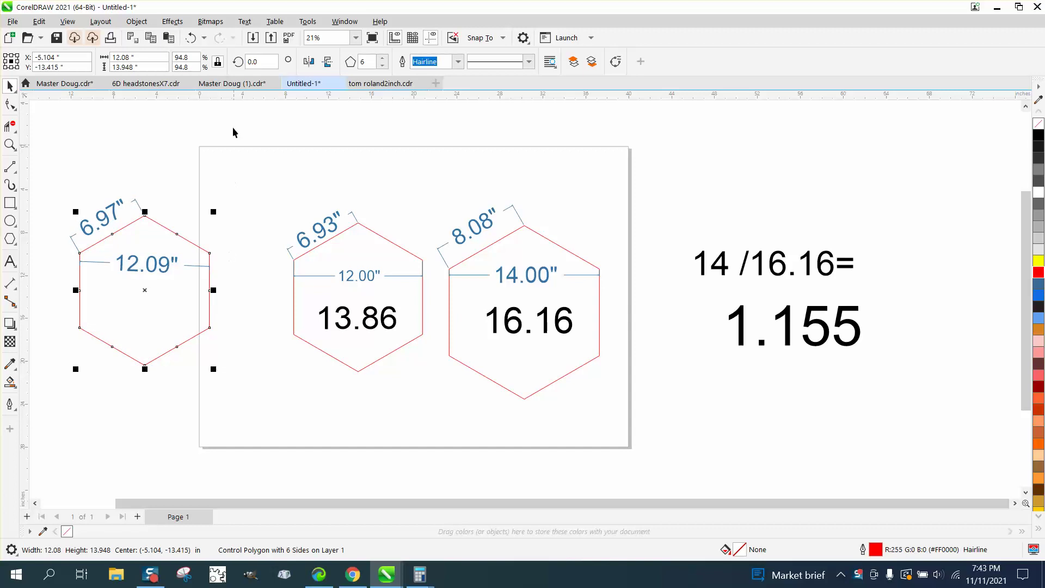
pyautogui.click(179, 59)
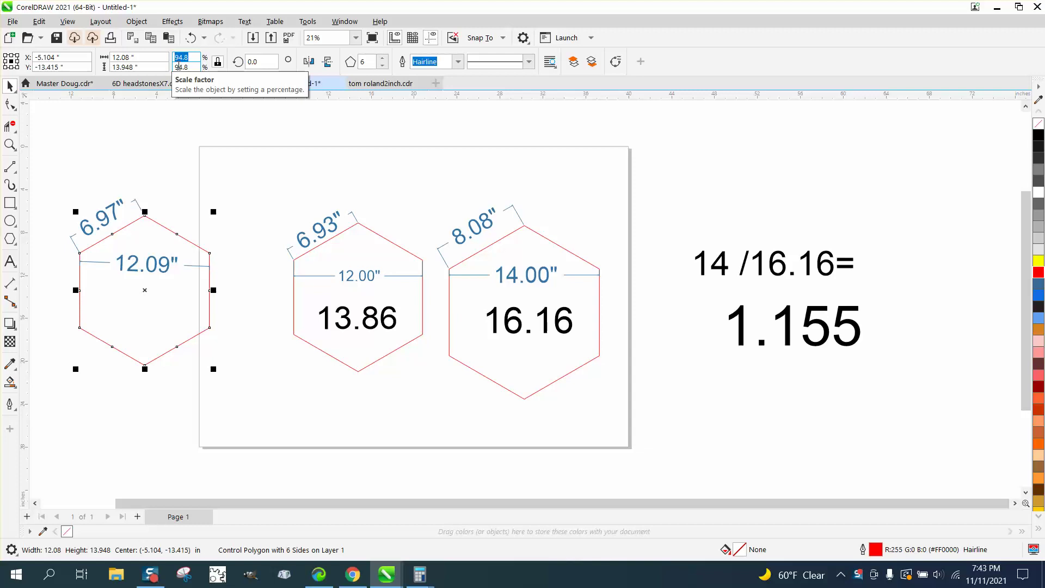
pyautogui.write('95')
pyautogui.press('Return')
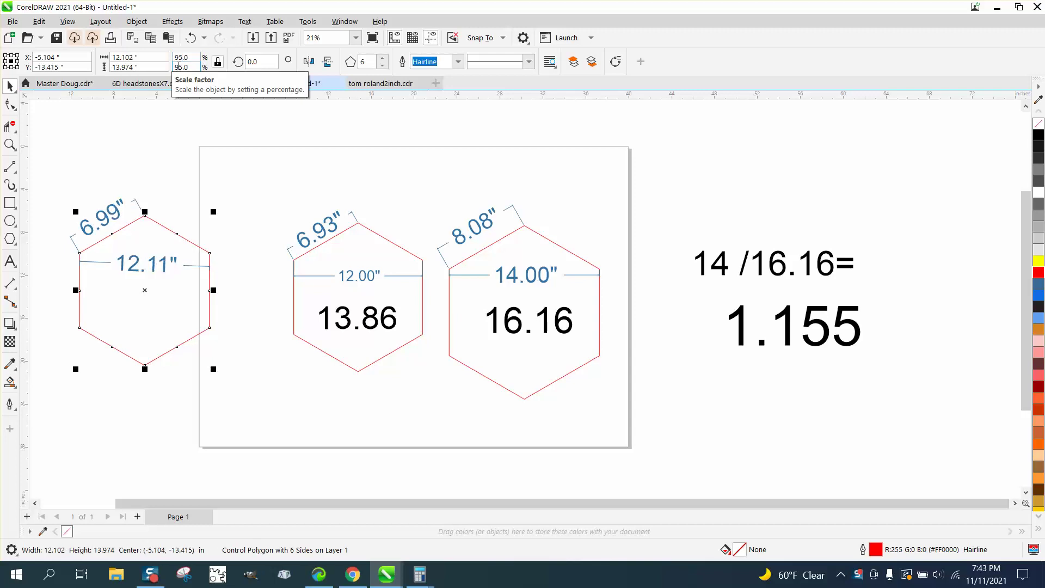
pyautogui.click(183, 57)
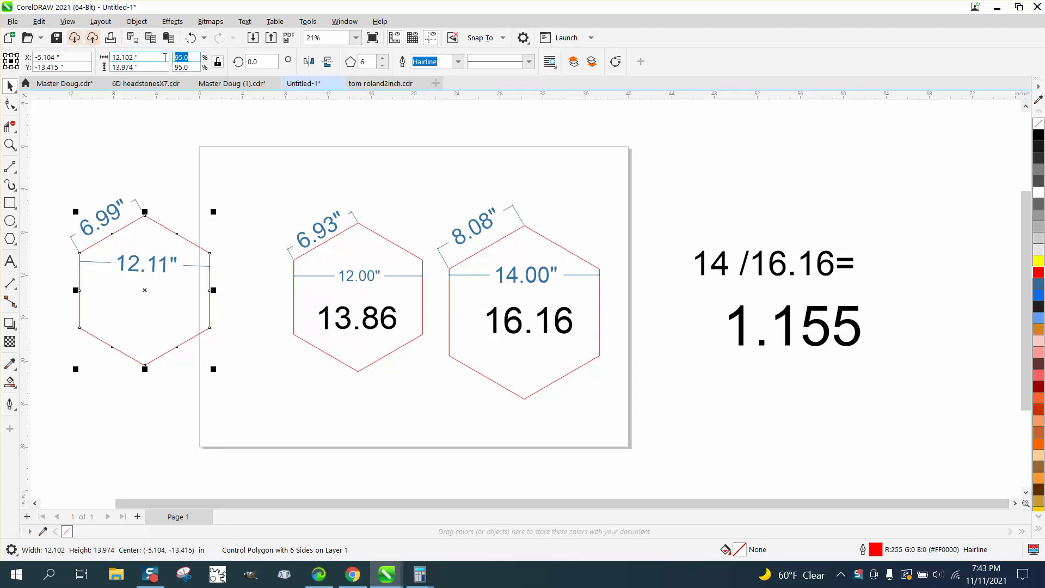
pyautogui.write('95.1')
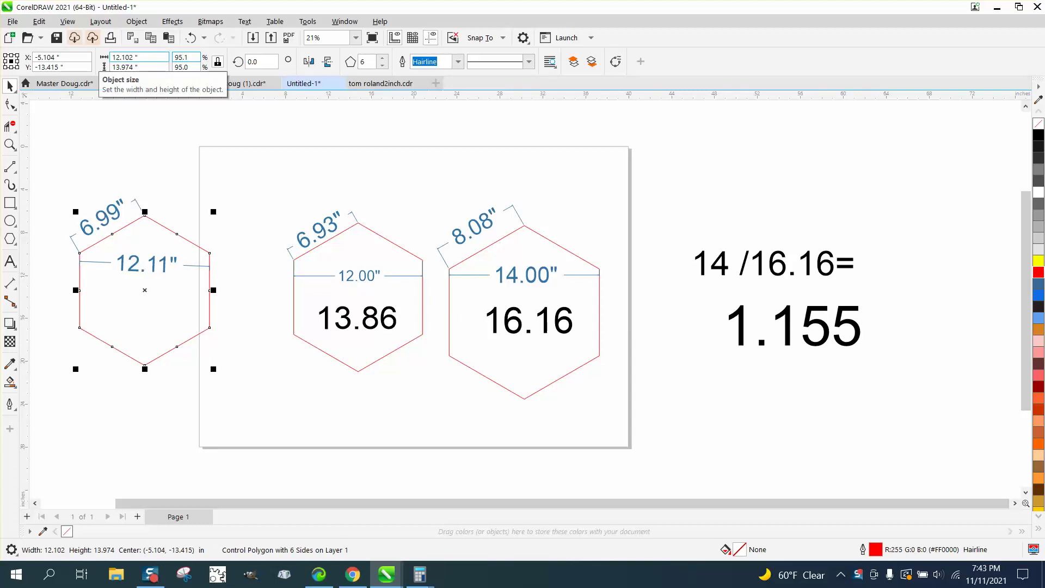
pyautogui.press('Return')
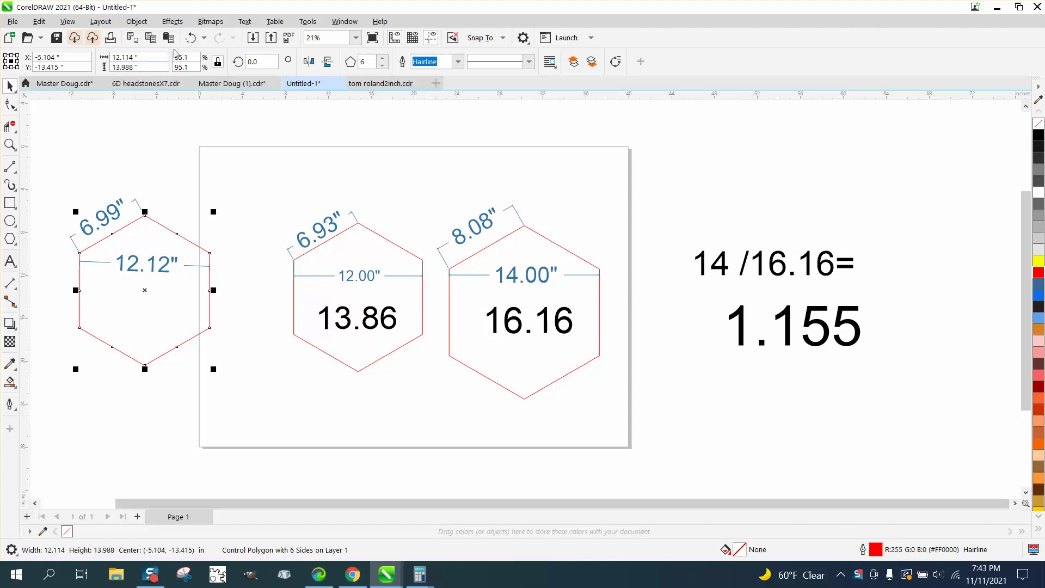
# Scale the hexagon to 95.2% so its side reads 7.00", then delete it with its labels.
pyautogui.click(182, 57)
pyautogui.write('95.')
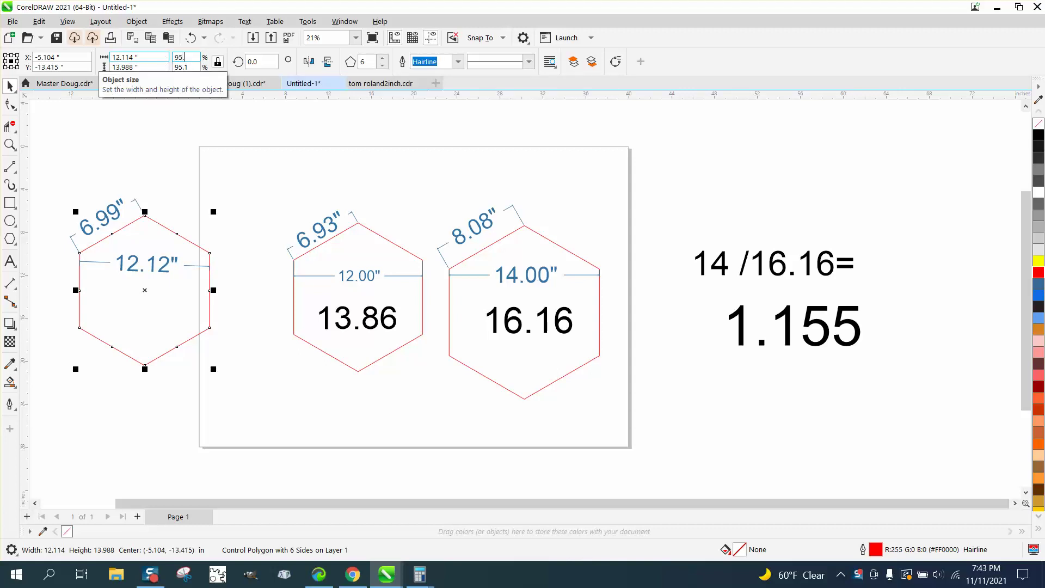
pyautogui.write('2')
pyautogui.press('Return')
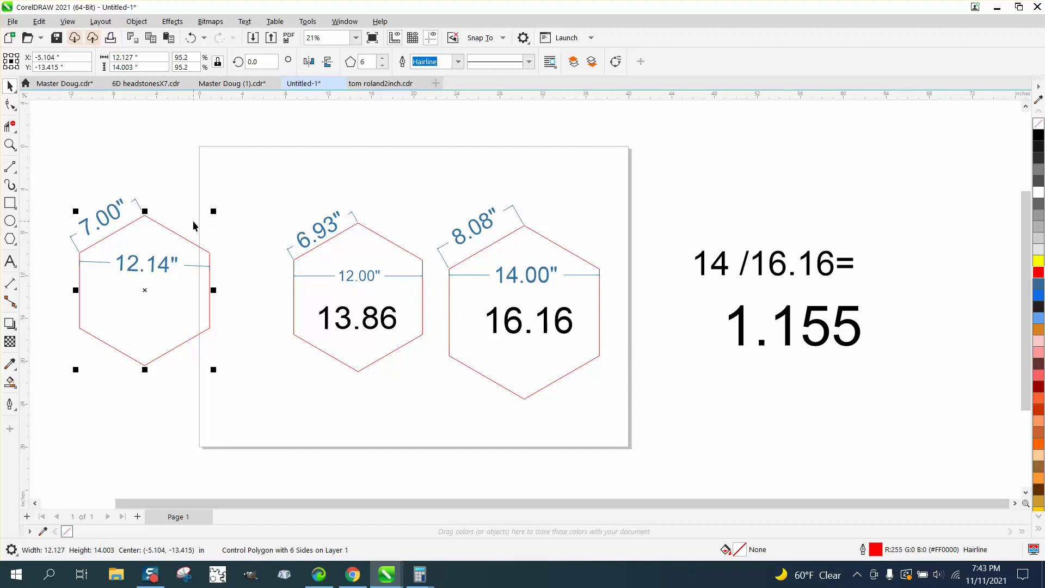
pyautogui.press('Delete')
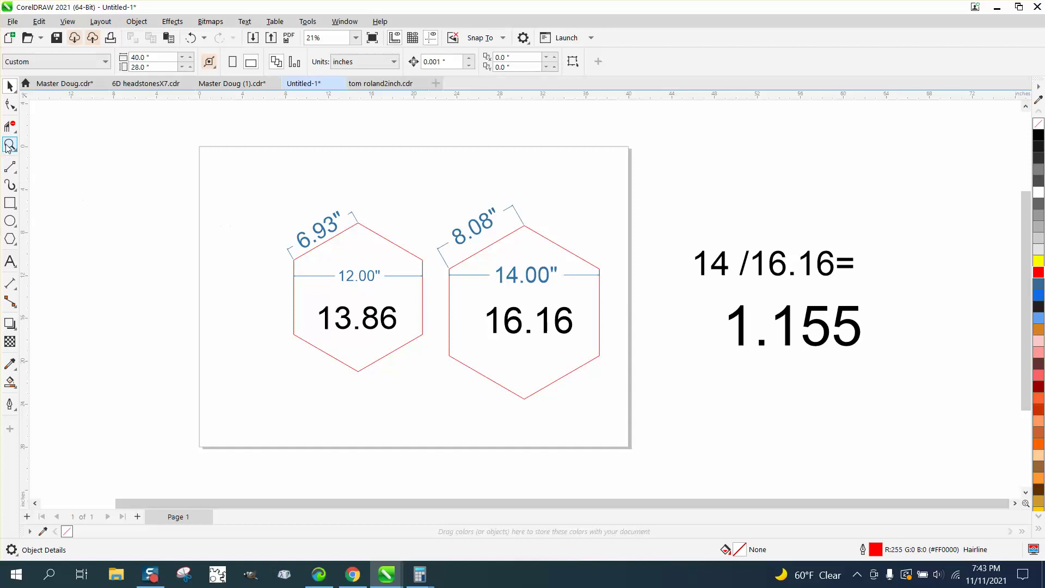
# Zoom to the hexagons and nudge the 1.155 result slightly left beside 14 /16.16=.
pyautogui.click(10, 145)
pyautogui.moveTo(261, 152); pyautogui.dragTo(887, 430)
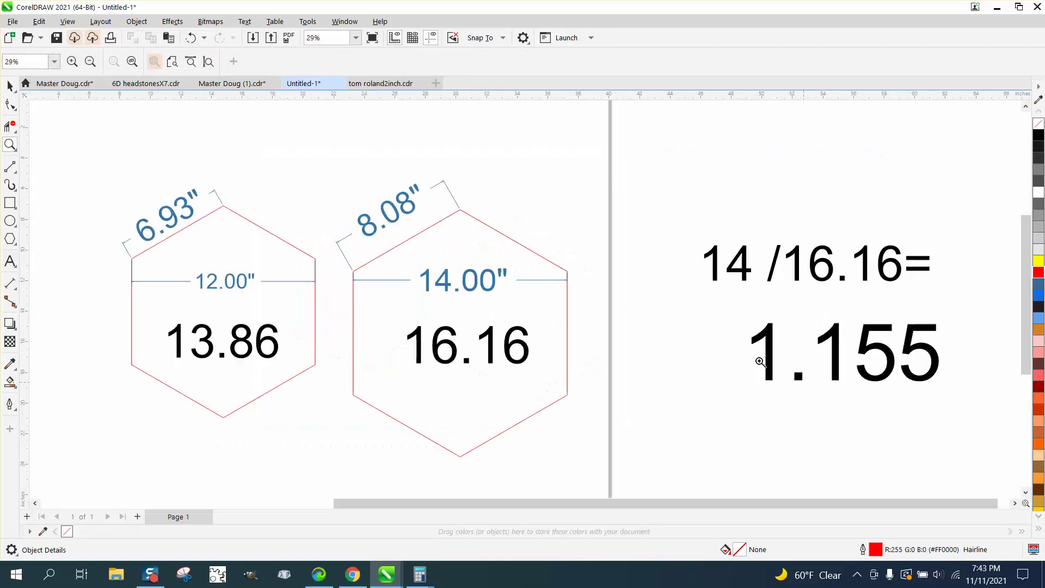
pyautogui.scroll(-1, 573, 303)
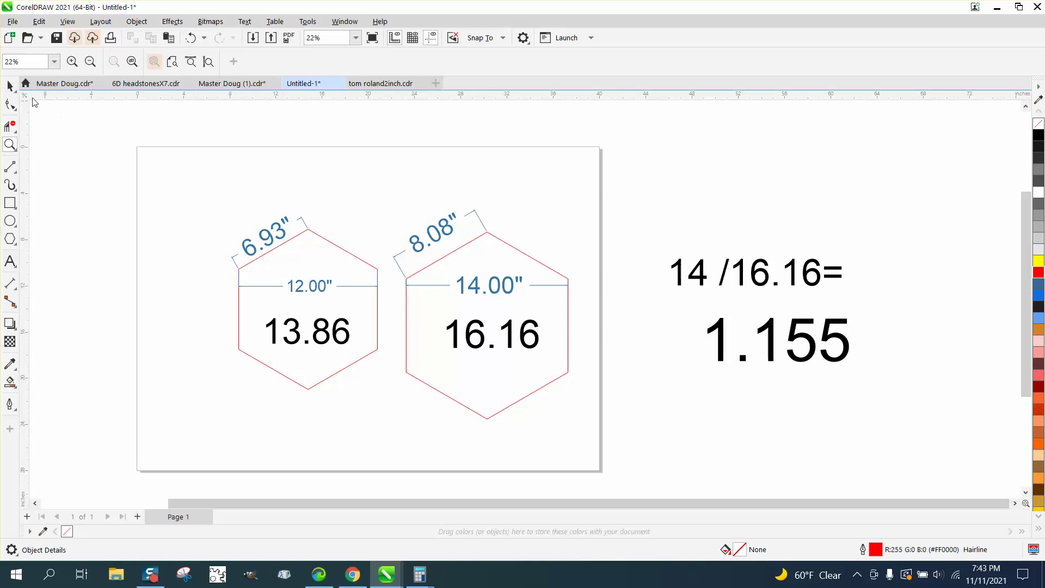
pyautogui.click(10, 86)
pyautogui.moveTo(794, 333); pyautogui.dragTo(779, 335)
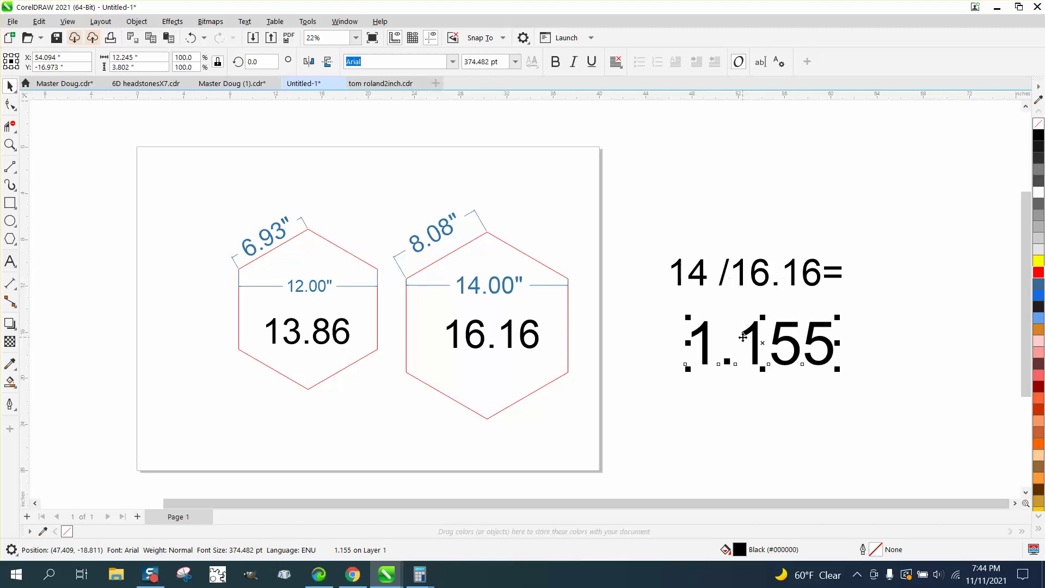
pyautogui.click(733, 389)
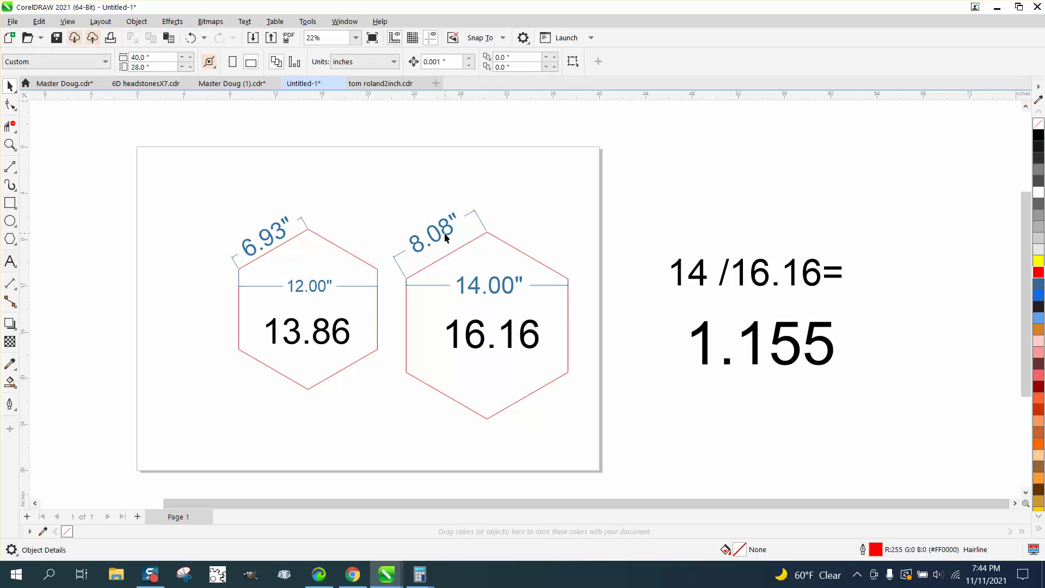
# Divide the 14.00" and 12.00" hexagons' widths by 1.155, giving 12.12" and 10.39".
pyautogui.click(569, 326)
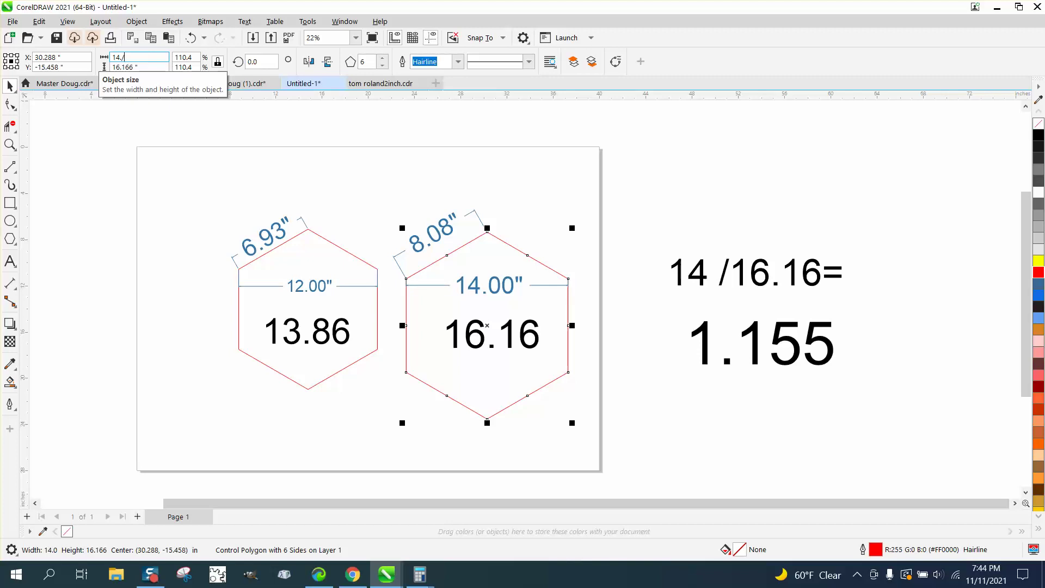
pyautogui.press('Return')
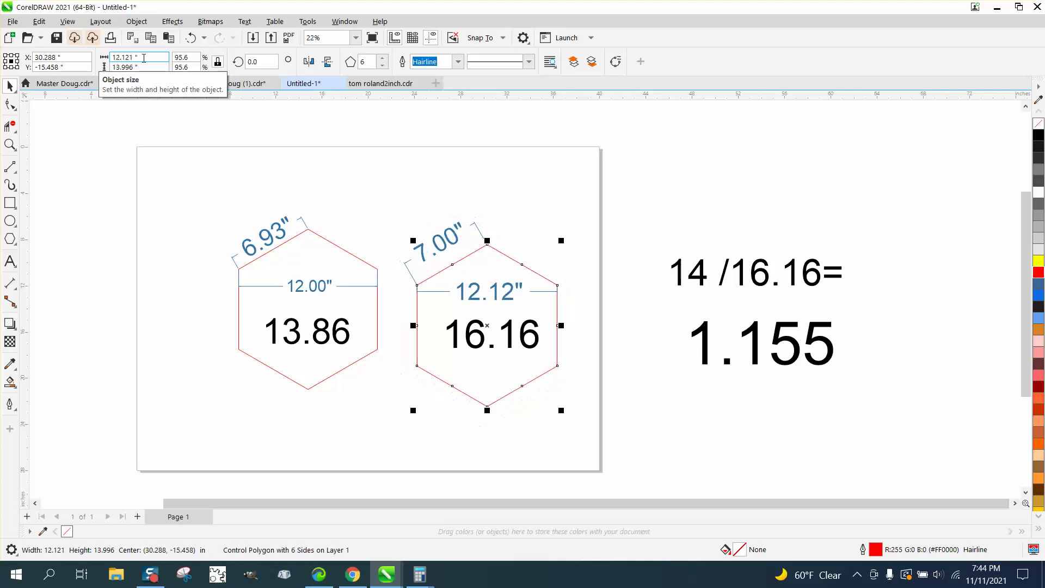
pyautogui.click(363, 262)
pyautogui.click(151, 61)
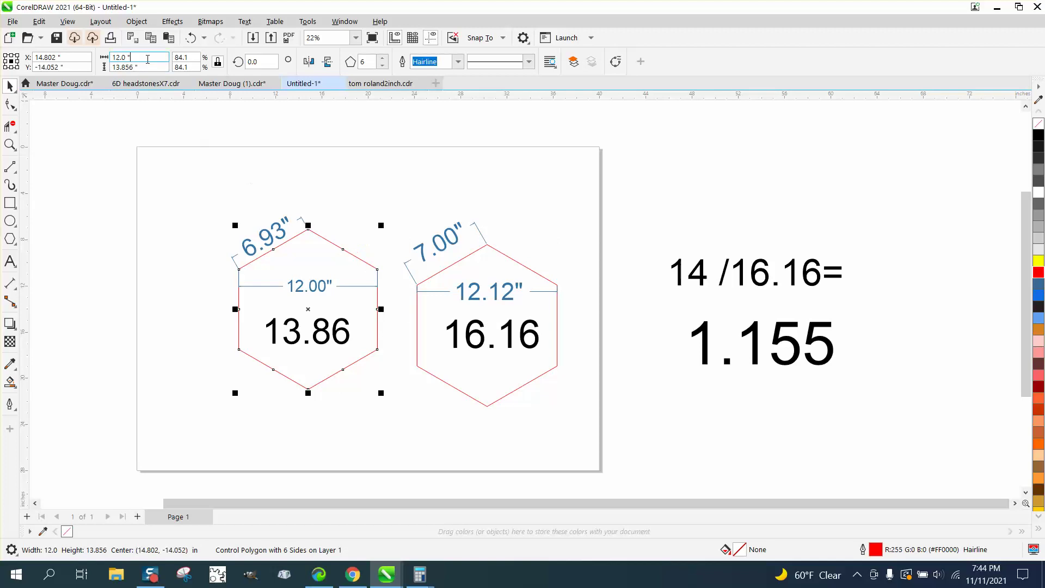
pyautogui.press('BackSpace')
pyautogui.press('BackSpace')
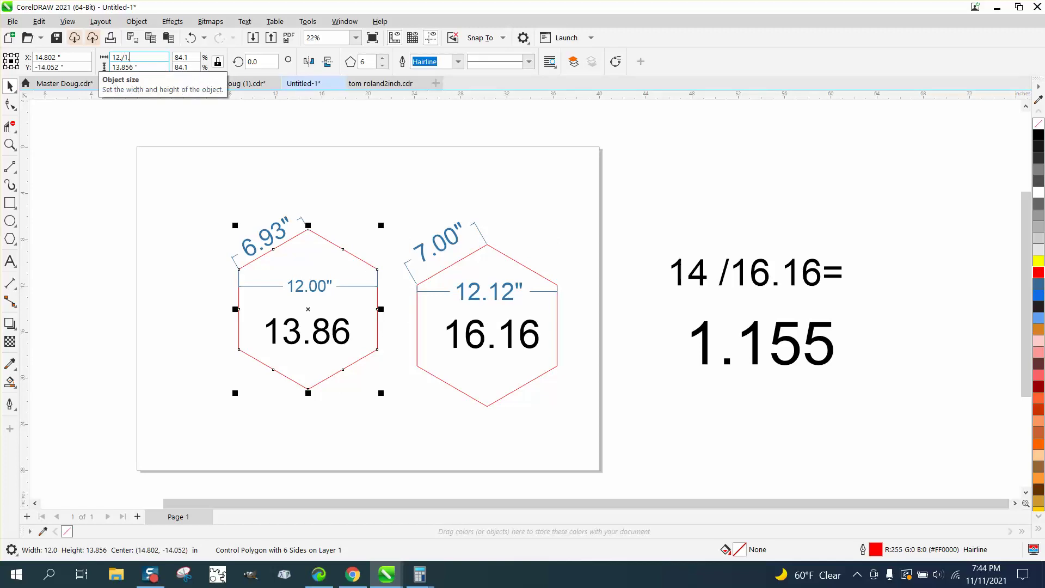
pyautogui.press('Return')
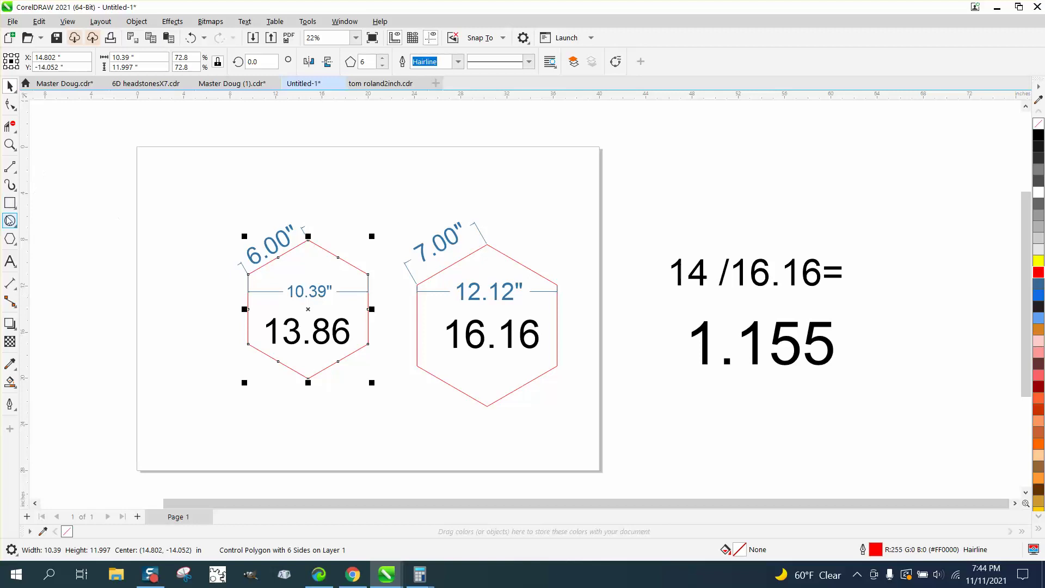
# Draw a third hexagon at 12" width, move it above the ratio, and divide its width by 1.155.
pyautogui.click(9, 238)
pyautogui.moveTo(197, 149); pyautogui.dragTo(98, 305)
pyautogui.click(117, 57)
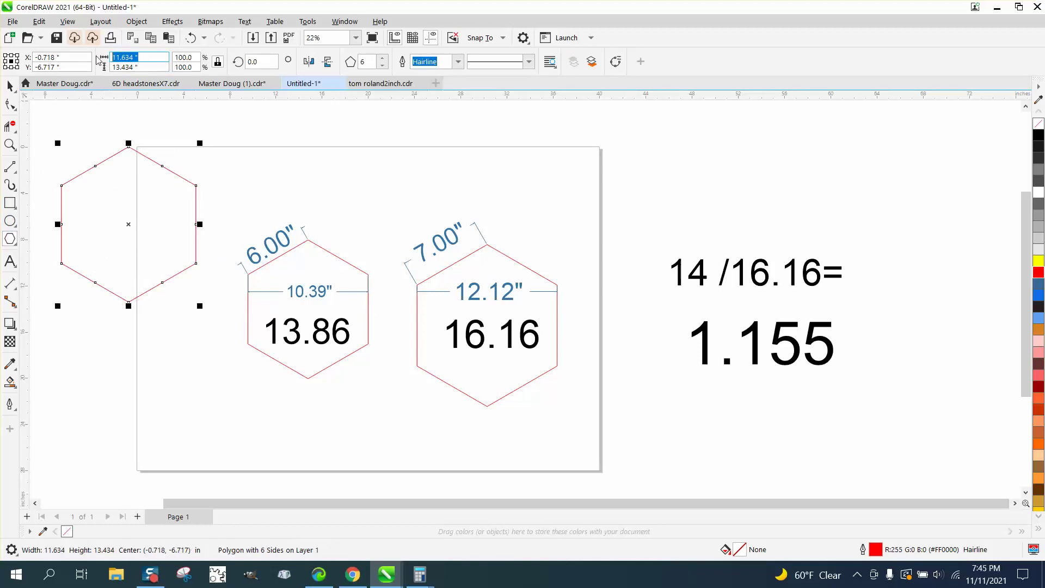
pyautogui.write('12')
pyautogui.press('Return')
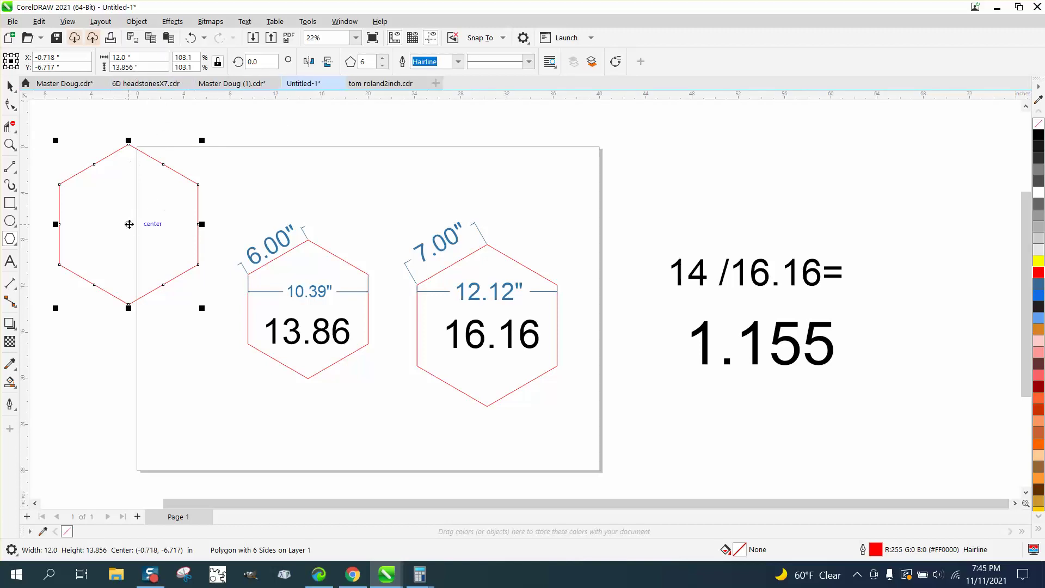
pyautogui.moveTo(166, 223); pyautogui.dragTo(620, 194)
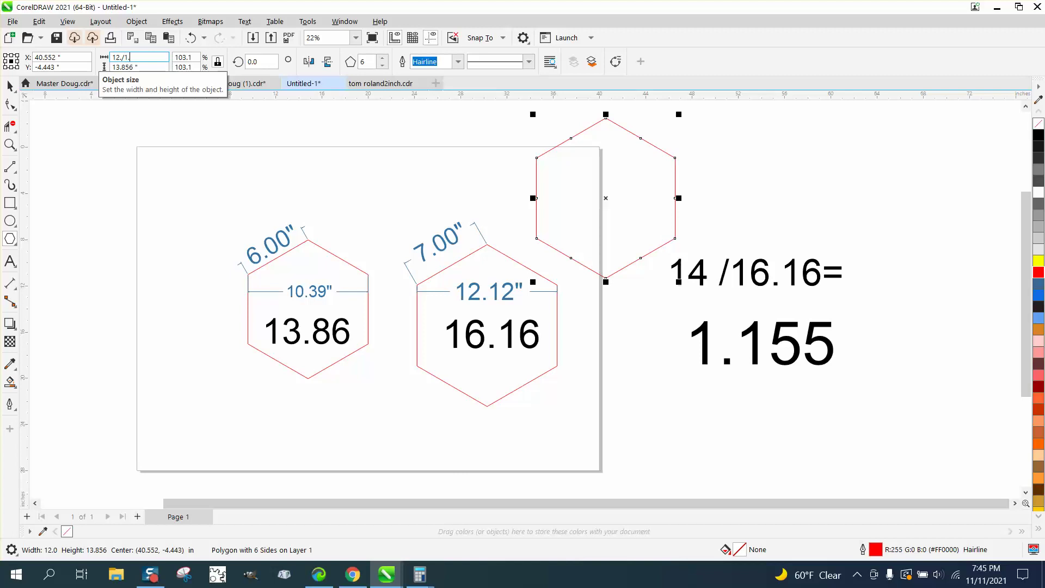
pyautogui.press('Return')
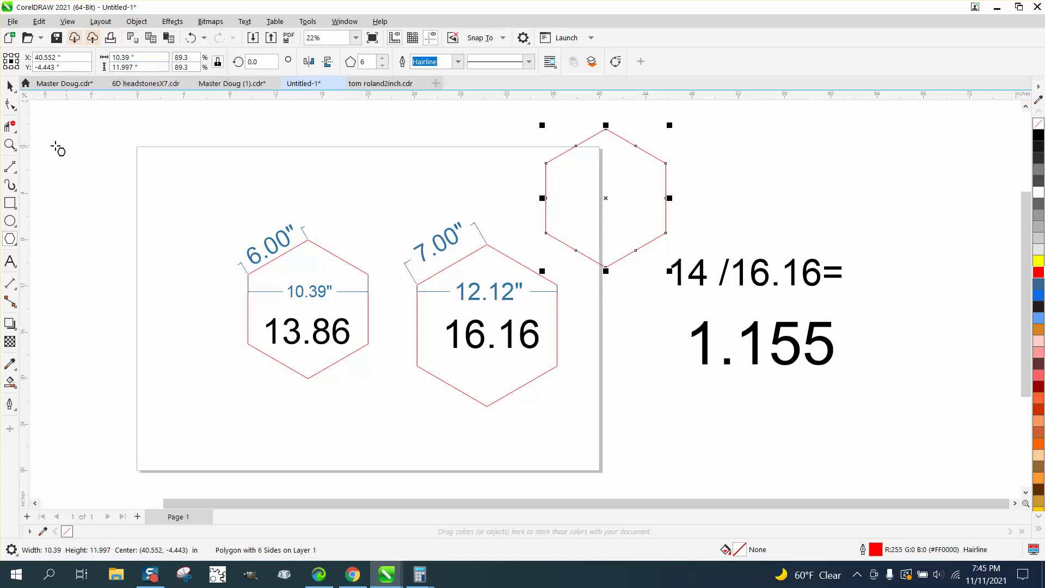
# Dimension the third hexagon's upper-left side at 6.00", replacing a mistaken 6.64" dimension.
pyautogui.click(16, 288)
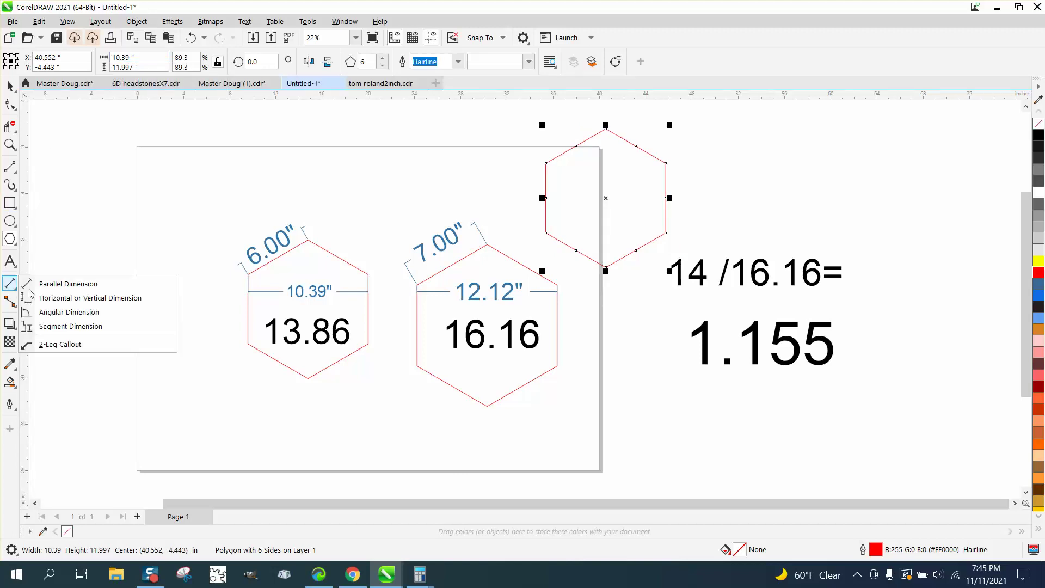
pyautogui.click(53, 289)
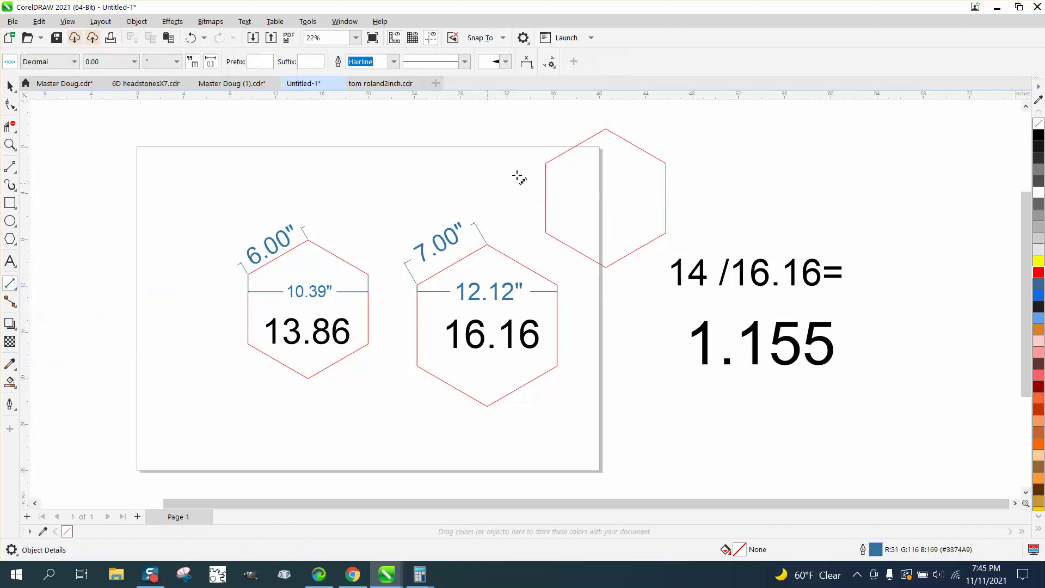
pyautogui.click(606, 129)
pyautogui.click(546, 163)
pyautogui.click(542, 165)
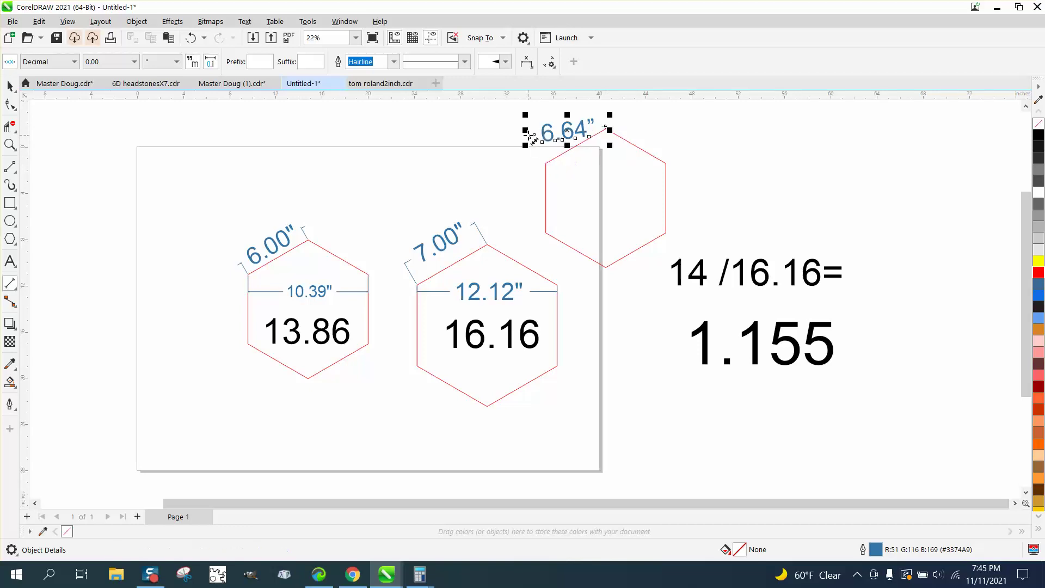
pyautogui.press('Delete')
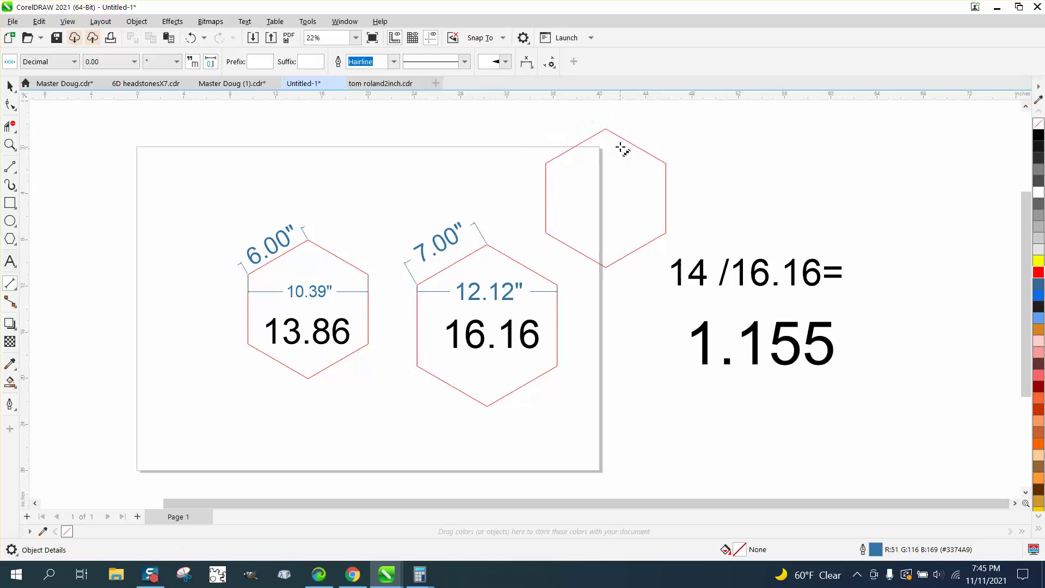
pyautogui.click(606, 129)
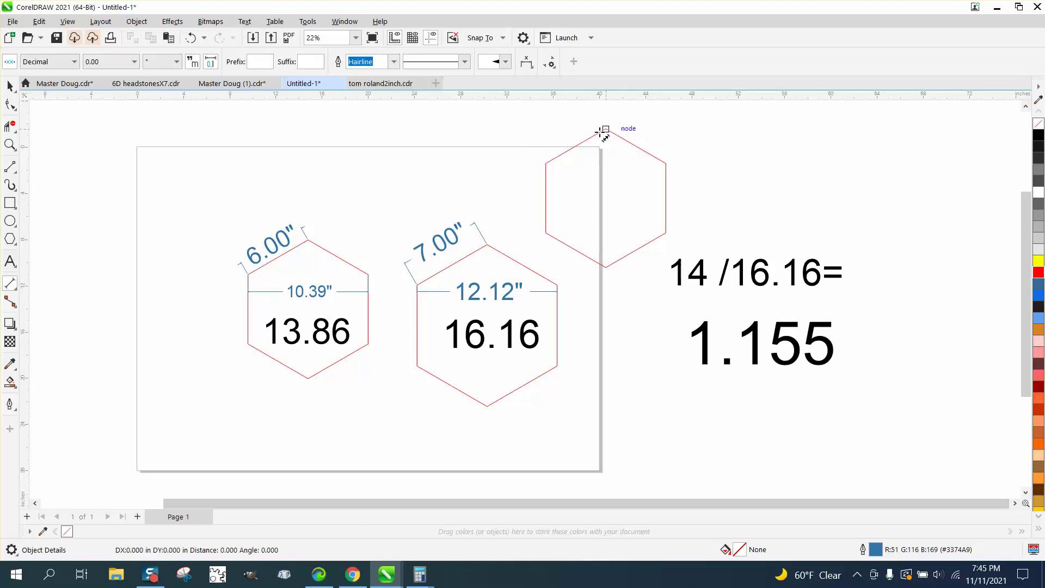
pyautogui.click(539, 150)
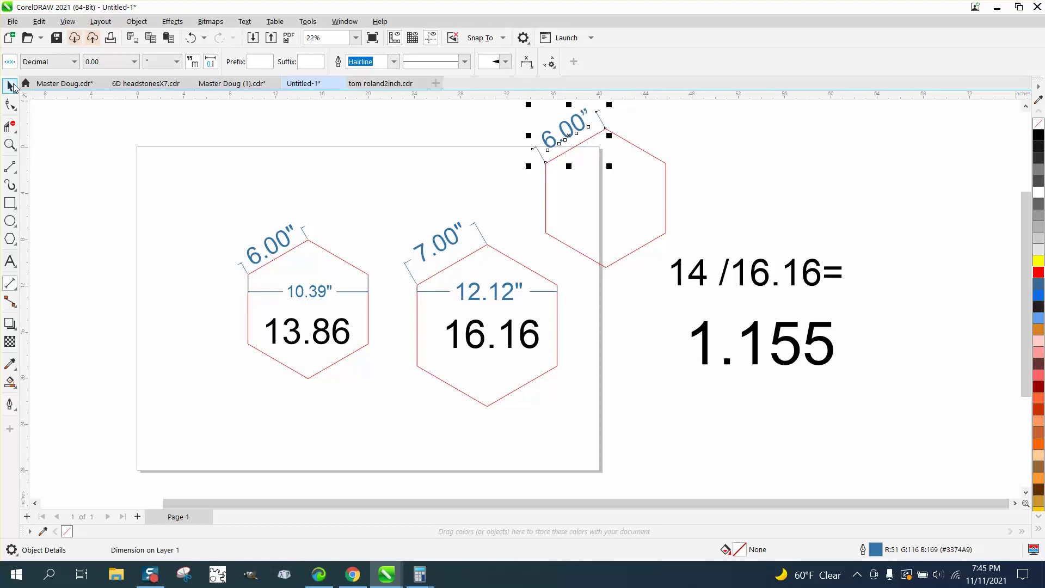
pyautogui.click(10, 85)
pyautogui.scroll(-1, 506, 338)
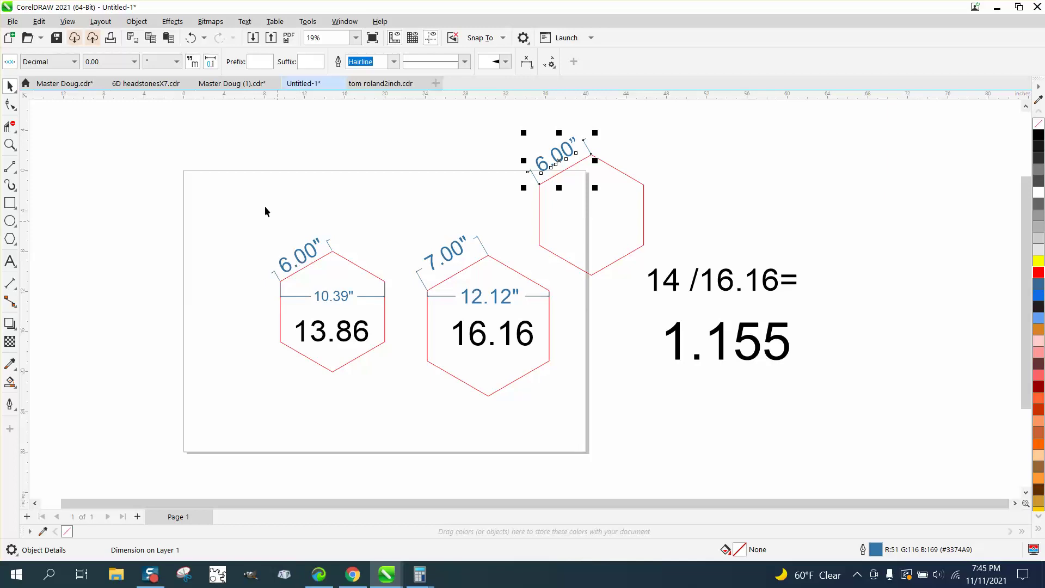
# Undo six actions to drop the third hexagon and restore 12.00" and 14.00" widths, then zoom in.
pyautogui.click(191, 38)
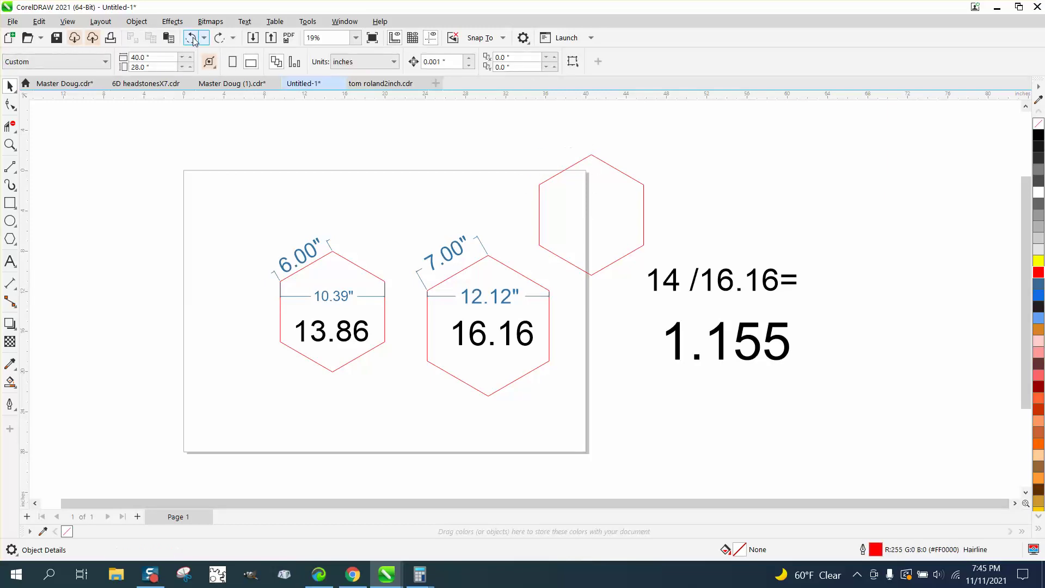
pyautogui.click(191, 38)
pyautogui.click(192, 38)
pyautogui.click(192, 38)
pyautogui.click(192, 38)
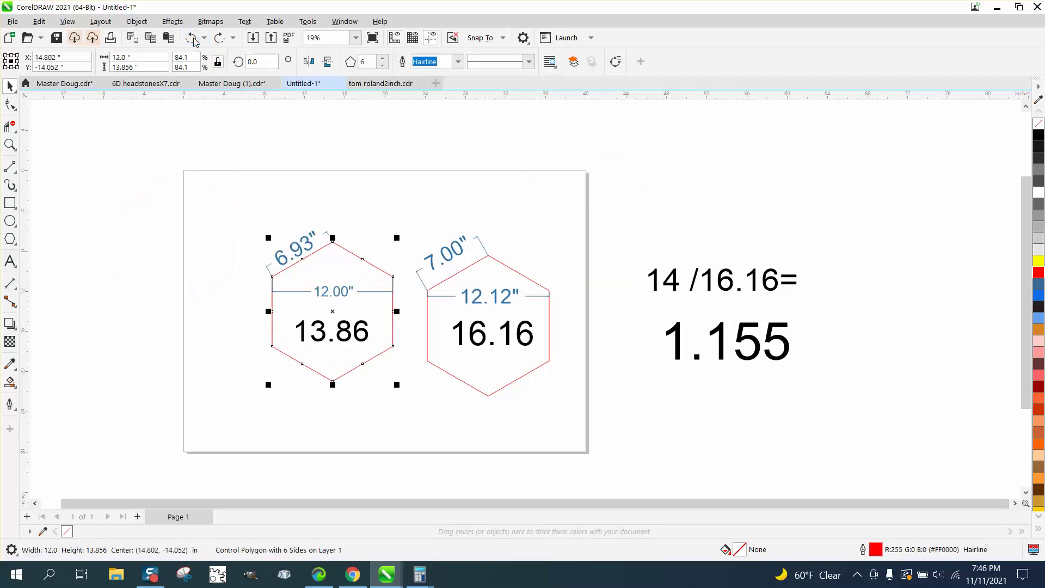
pyautogui.click(191, 38)
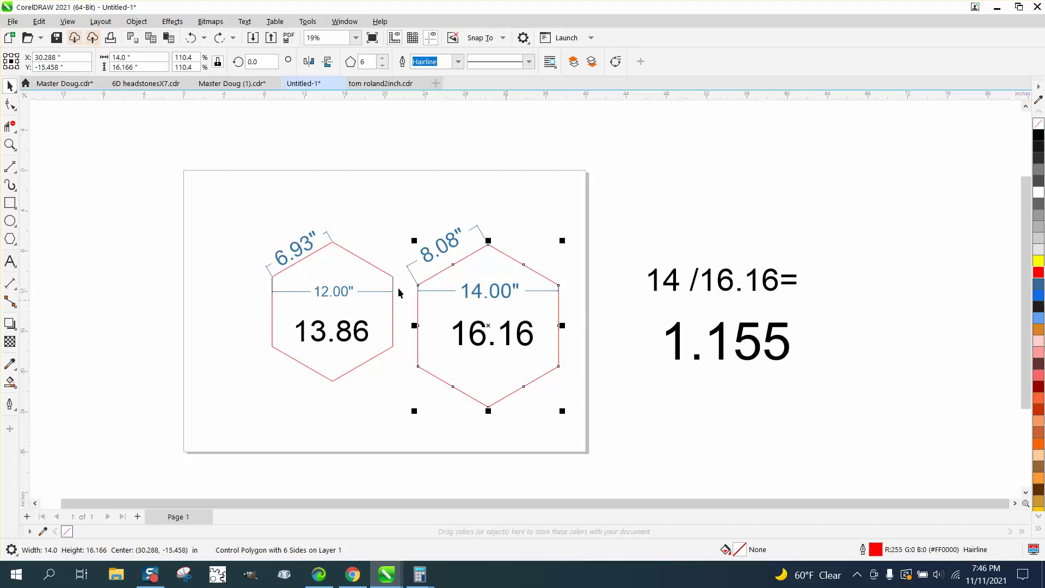
pyautogui.click(10, 145)
pyautogui.moveTo(254, 194); pyautogui.dragTo(932, 461)
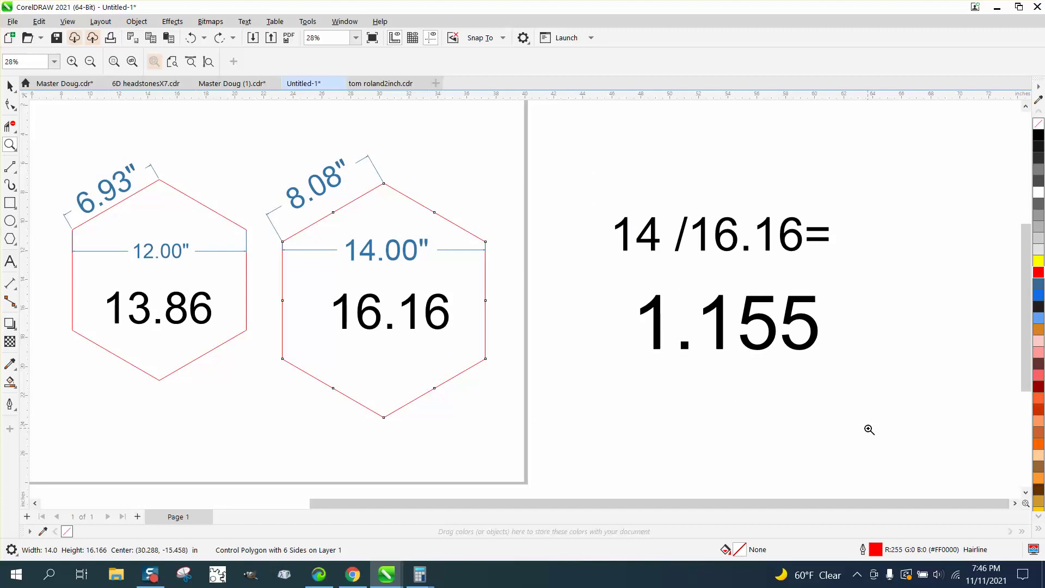